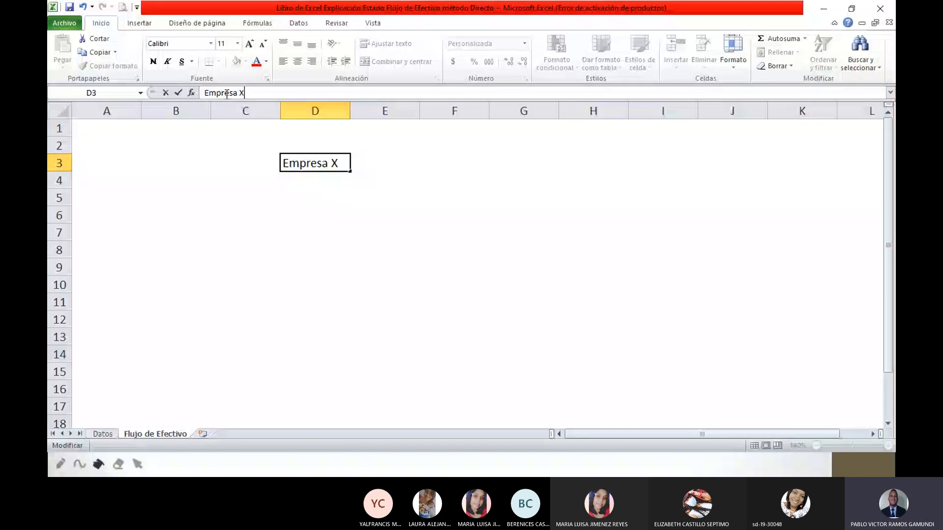
- Complete the statement heading in D3:D6 with "Empresa XXXX", "Estado de Flujo de Efectivo", "Del XXX al XXX" and "Valores en RD$"
{"action": "type", "text": "XXX"}
{"action": "key", "text": "Return"}
{"action": "type", "text": "Estado de Flujo d"}
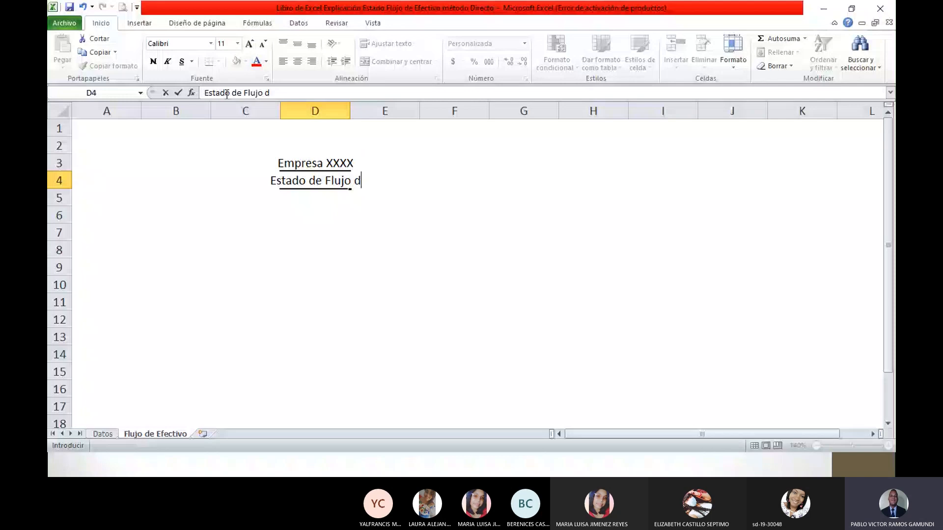
{"action": "type", "text": "e Efectivo"}
{"action": "key", "text": "Return"}
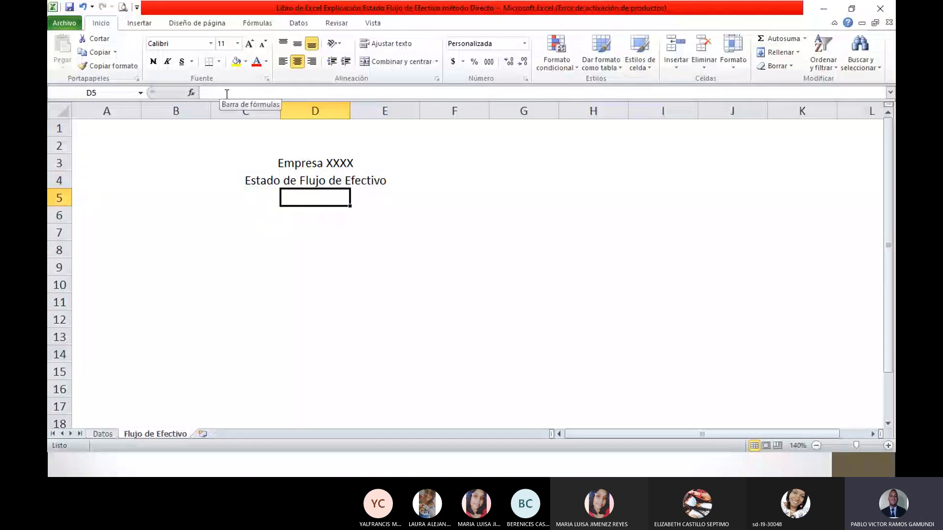
{"action": "type", "text": "D"}
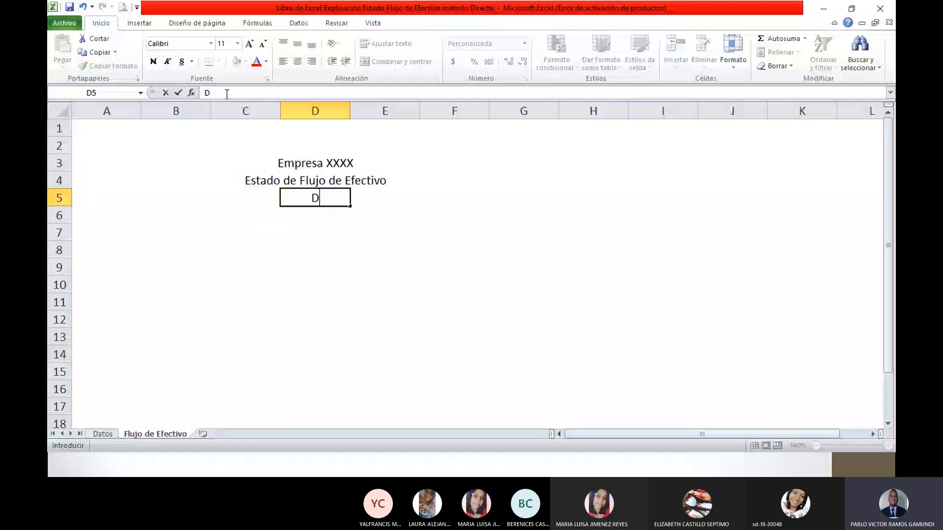
{"action": "type", "text": "el XXX al XXX"}
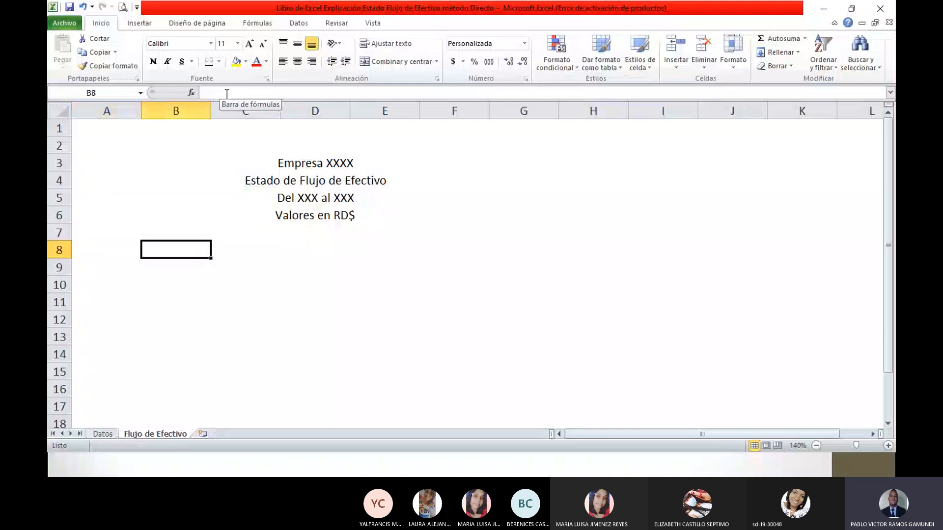
- Enter the section heading "Actividades de Operación:" in cell B8
{"action": "type", "text": "Actividade"}
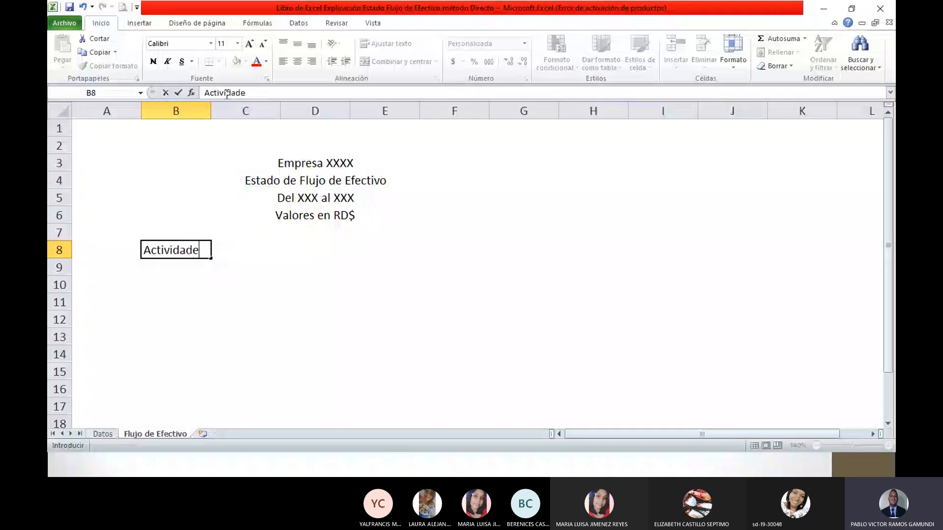
{"action": "type", "text": "s d"}
{"action": "type", "text": "e Operación:"}
{"action": "key", "text": "Return"}
{"action": "key", "text": "Return"}
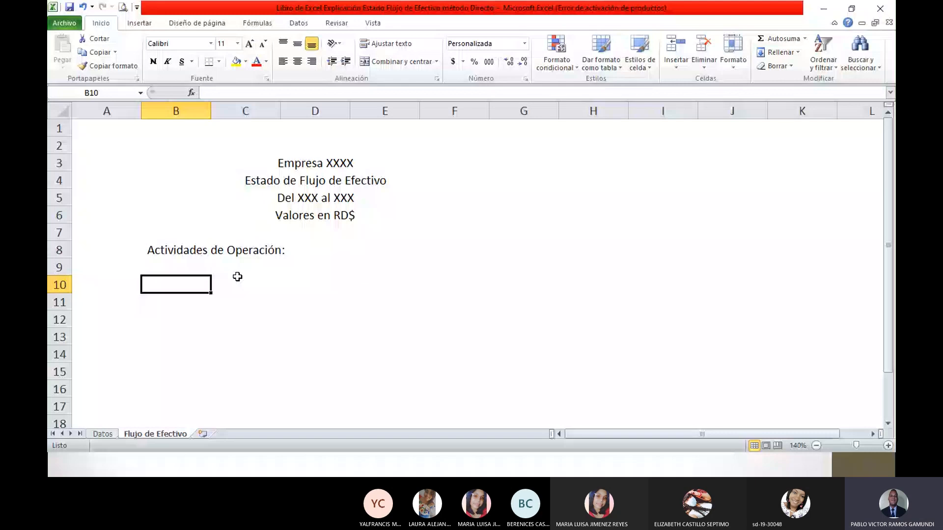
- Copy the Ingresos amount from F46 of the Datos sheet into F10 of the Flujo de Efectivo sheet
{"action": "key", "text": "ctrl+Page_Up"}
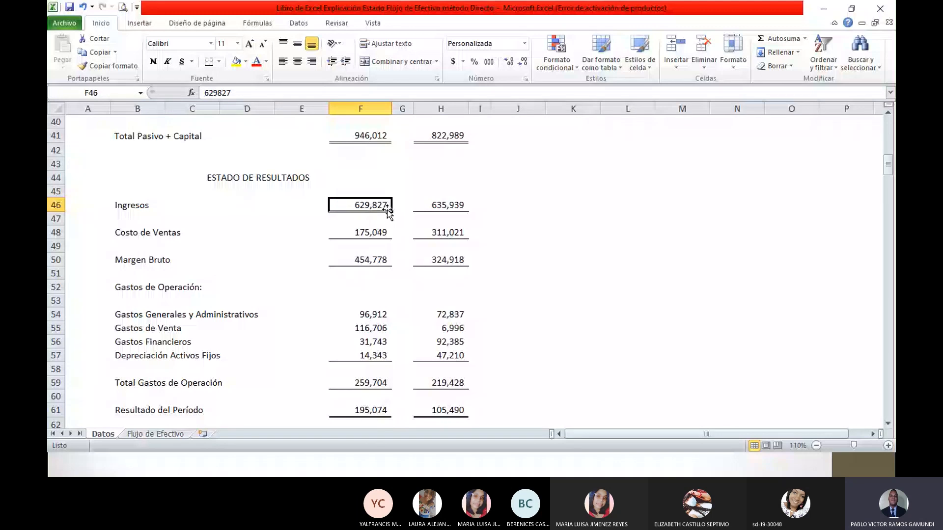
{"action": "key", "text": "ctrl+c"}
{"action": "left_click", "coordinate": [163, 435]}
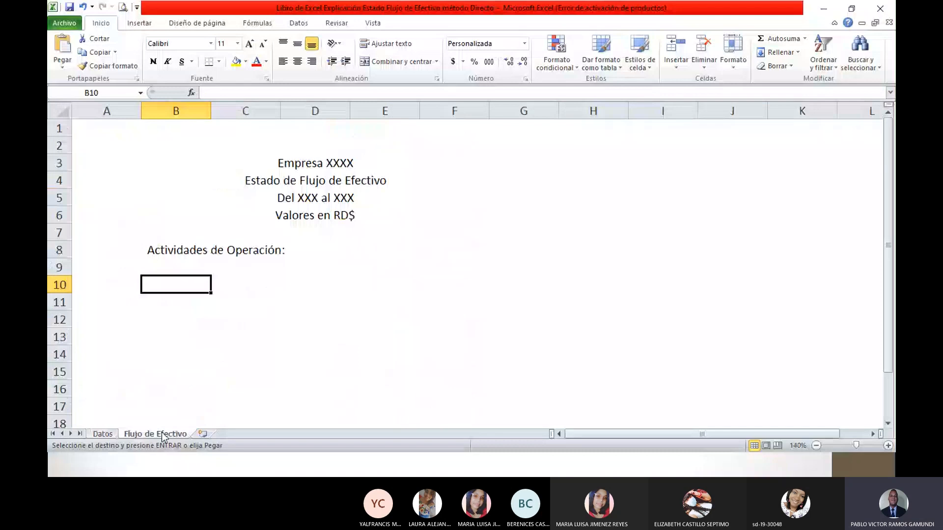
{"action": "left_click", "coordinate": [419, 285]}
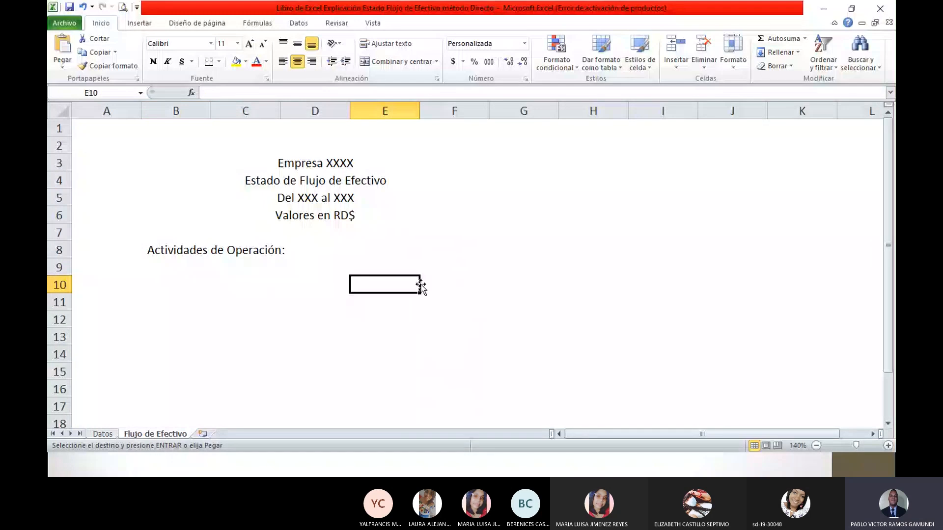
{"action": "left_click", "coordinate": [422, 286]}
{"action": "key", "text": "ctrl+v"}
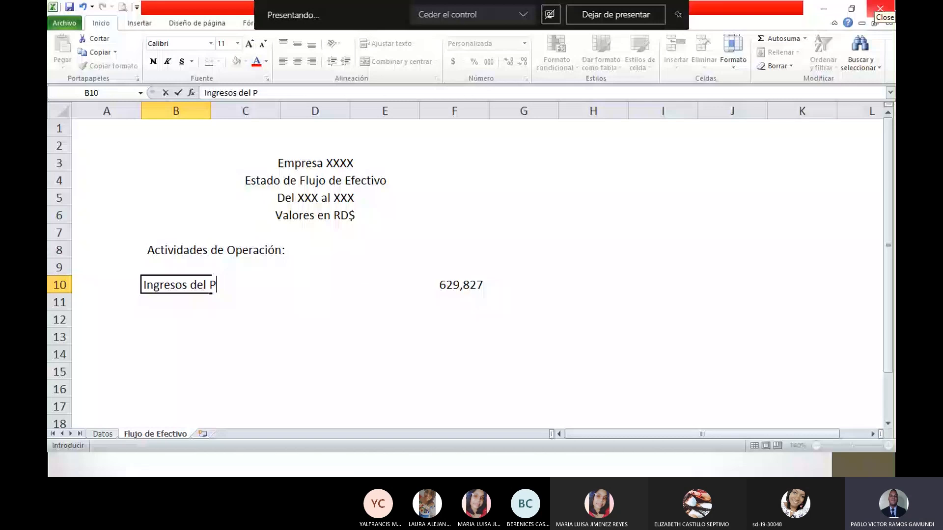
- Label the income line across B10 and B11 as "Ingresos del Período aplicadas las variaciones en las cuentas por cobrar"
{"action": "type", "text": "eríodo aplicad"}
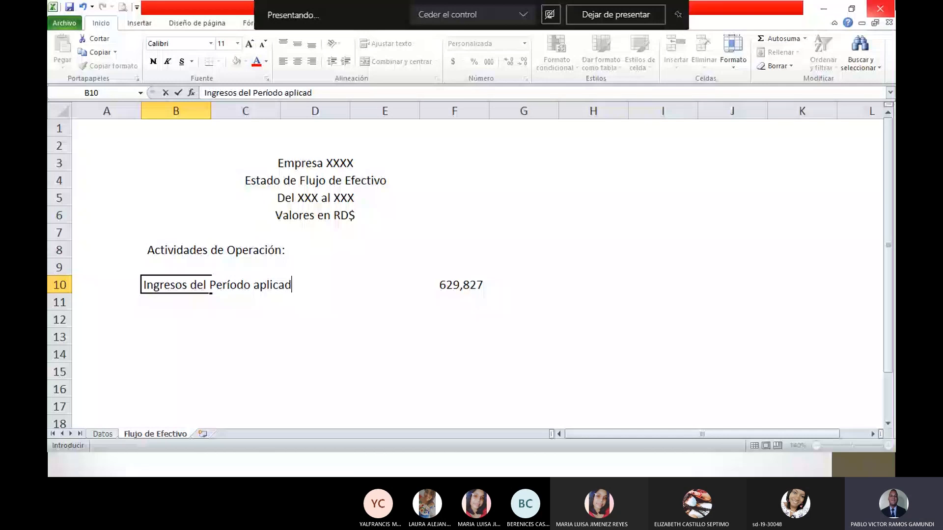
{"action": "type", "text": "as las variaciones"}
{"action": "key", "text": "Return"}
{"action": "type", "text": "en la"}
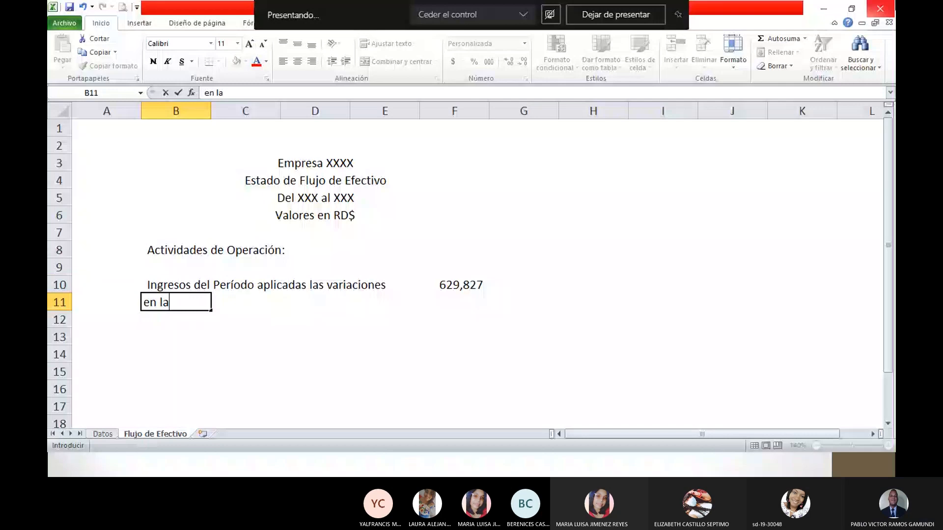
{"action": "type", "text": "s cuentas por cobrar"}
{"action": "key", "text": "Return"}
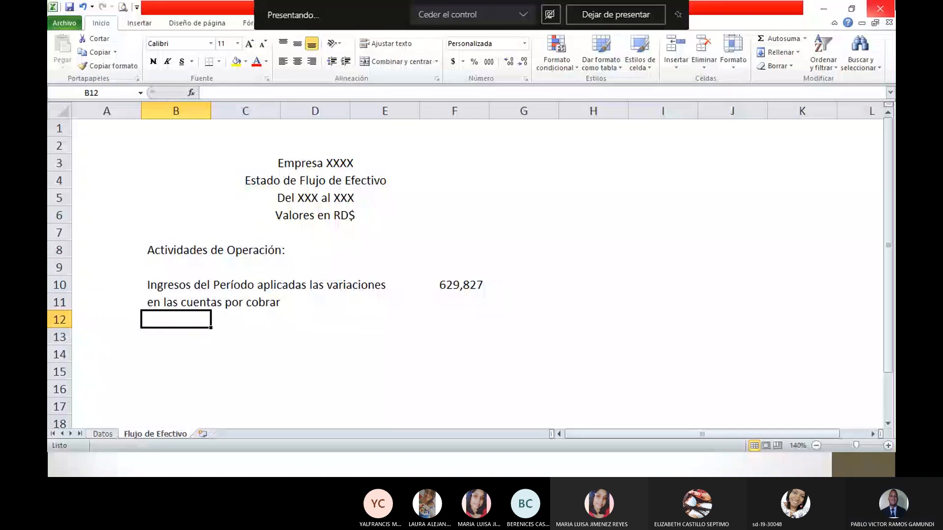
{"action": "key", "text": "Return"}
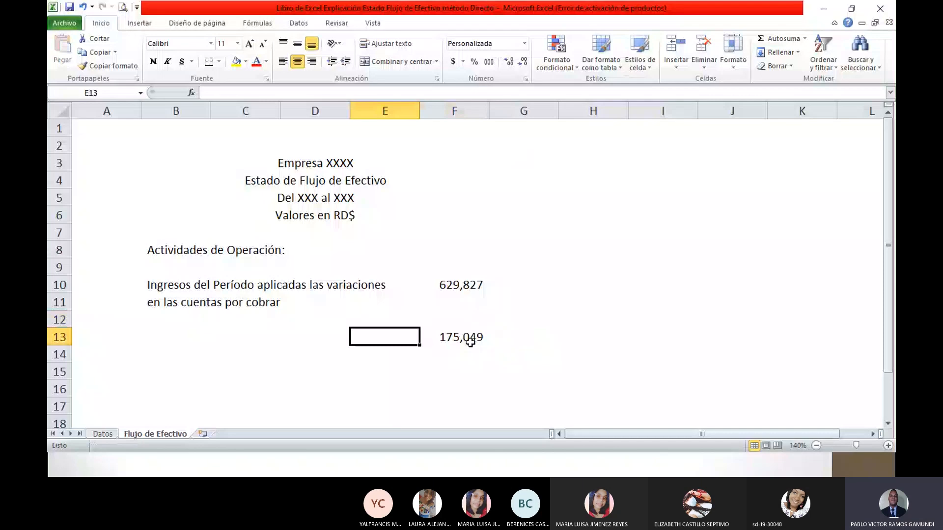
- Label the 175,049 line across B13 and B14 as "Compras y pagos de mercancías aplicadas las variaciones en las Cuentas por Pagar"
{"action": "key", "text": "Left"}
{"action": "key", "text": "Left"}
{"action": "key", "text": "Left"}
{"action": "type", "text": "Compras y"}
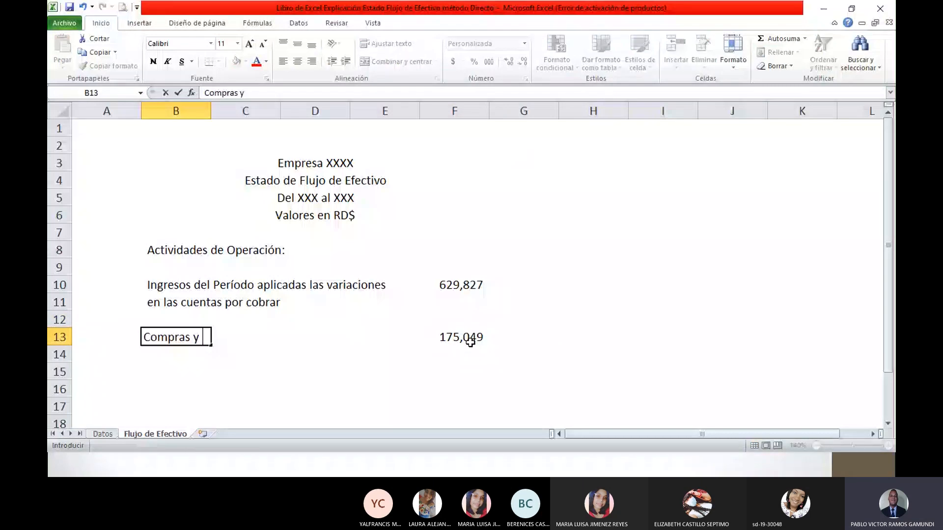
{"action": "type", "text": "pagos de mercan"}
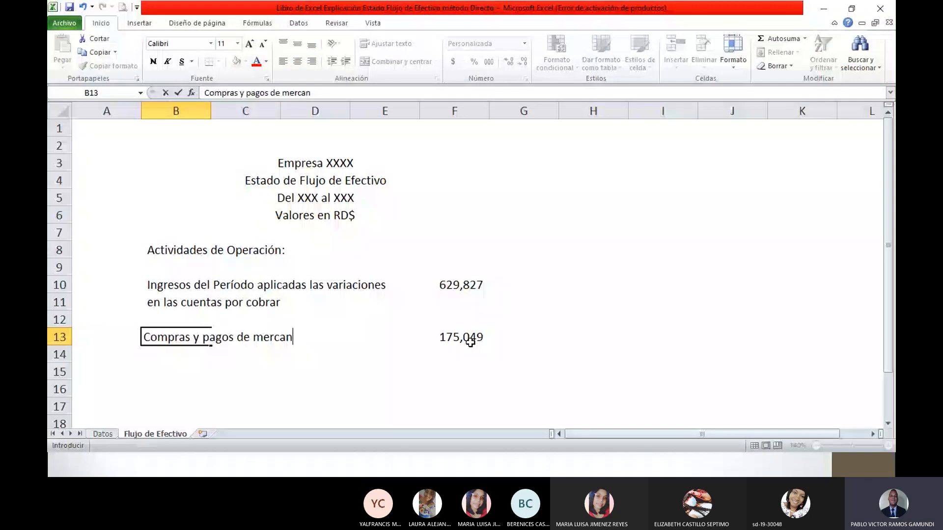
{"action": "type", "text": "cías aplica"}
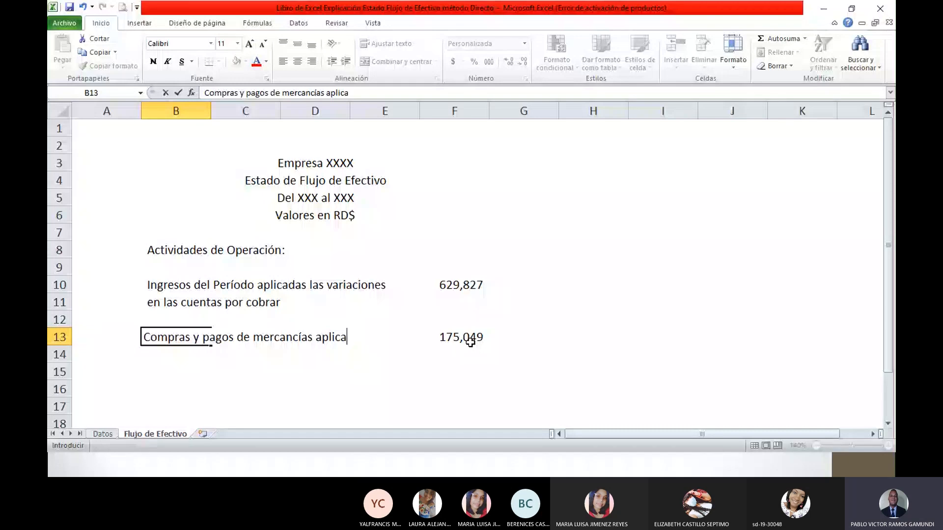
{"action": "type", "text": "das las"}
{"action": "key", "text": "Return"}
{"action": "type", "text": "variaciones en"}
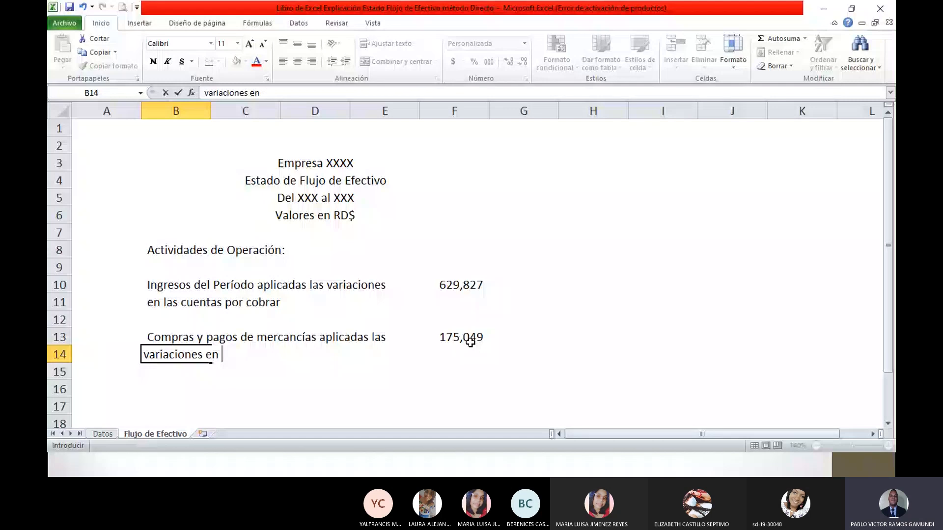
{"action": "type", "text": "las Cuentas por Pagar"}
{"action": "key", "text": "Return"}
{"action": "key", "text": "Return"}
- Copy the Total Gastos de Operación amount from F59 of the Datos sheet into F16 of the Flujo de Efectivo sheet
{"action": "scroll", "coordinate": [138, 423], "scroll_direction": "down", "scroll_amount": 1}
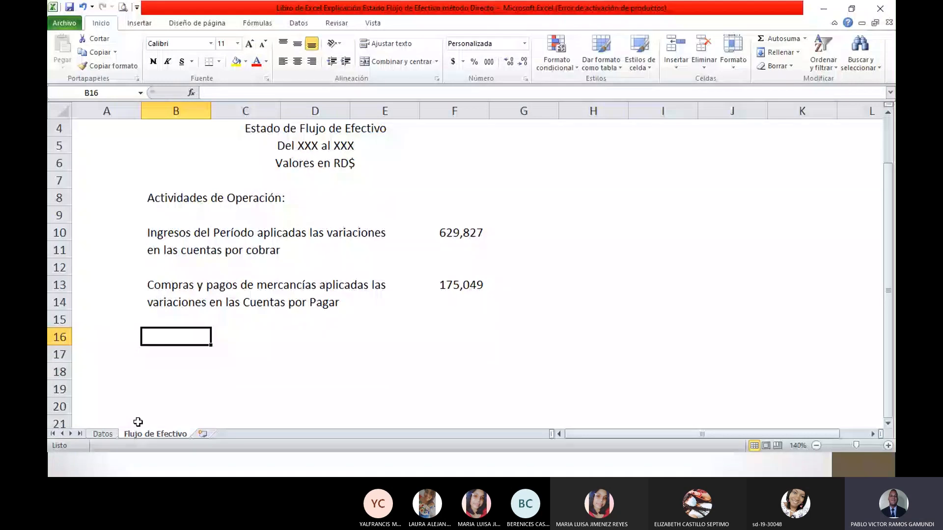
{"action": "left_click", "coordinate": [103, 434]}
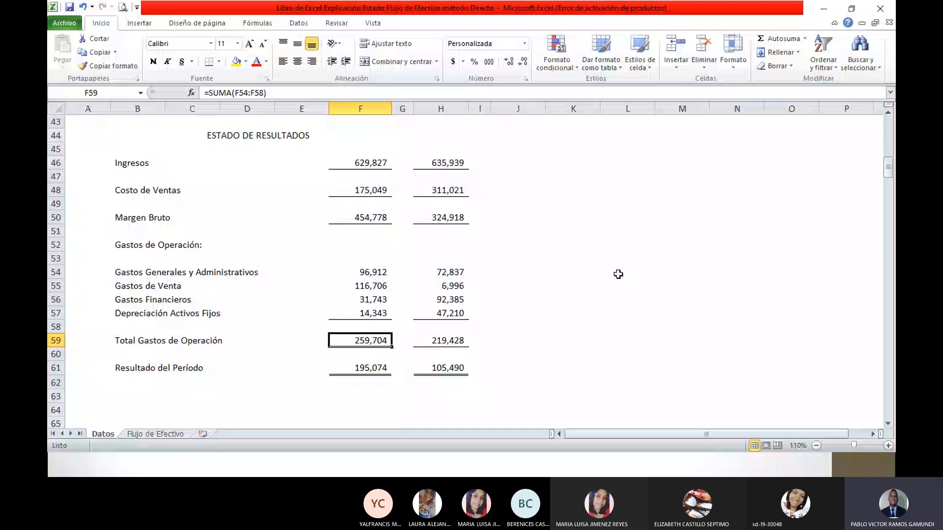
{"action": "key", "text": "ctrl+c"}
{"action": "left_click", "coordinate": [155, 434]}
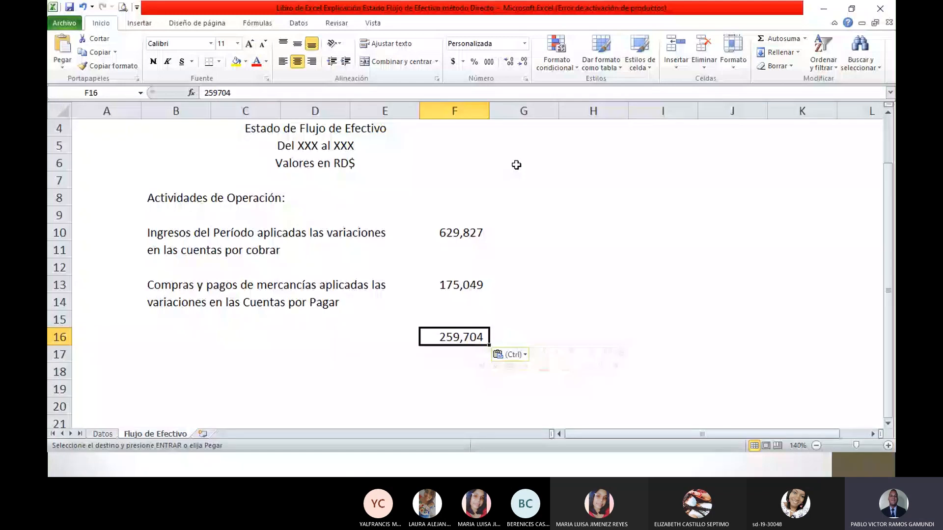
- Label the expense line across B16 and B17 as "Gastos del Período deducidos aquellos gastos en los cuales no se incurrió en salidas de efectivo"
{"action": "key", "text": "Left"}
{"action": "key", "text": "Left"}
{"action": "key", "text": "Left"}
{"action": "key", "text": "Left"}
{"action": "type", "text": "Gastos d"}
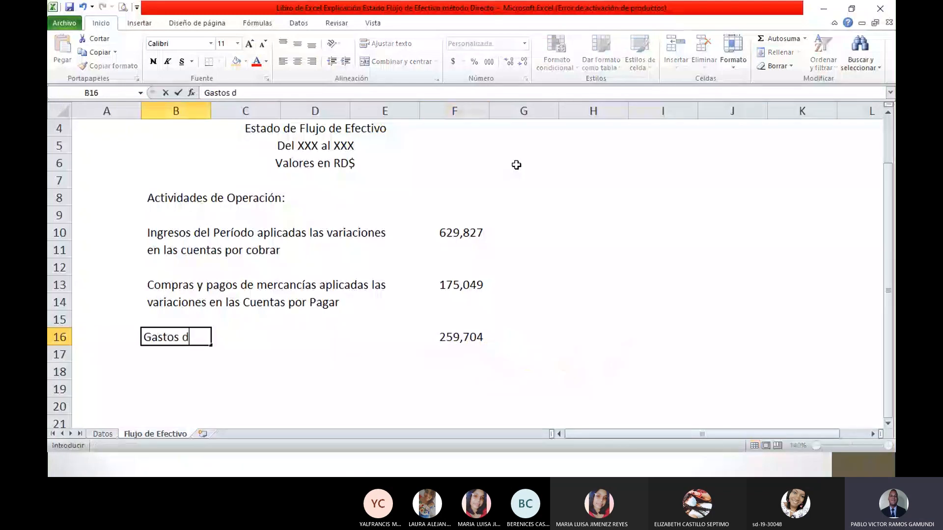
{"action": "type", "text": "e"}
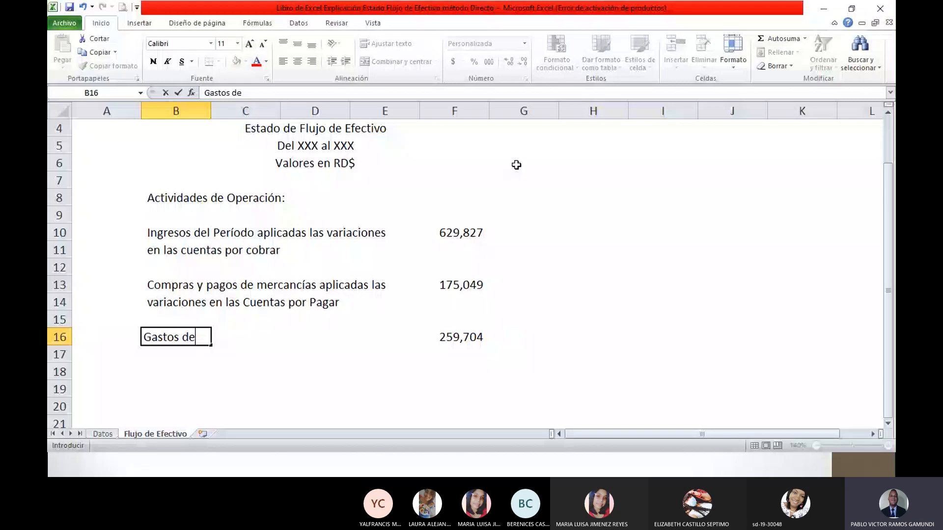
{"action": "type", "text": "l Período dedu"}
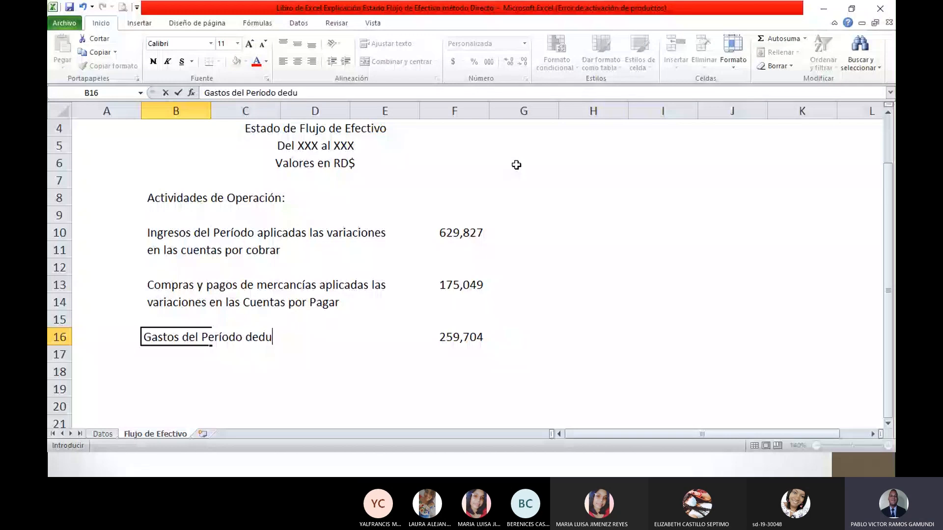
{"action": "type", "text": "cidos aquellos gastos"}
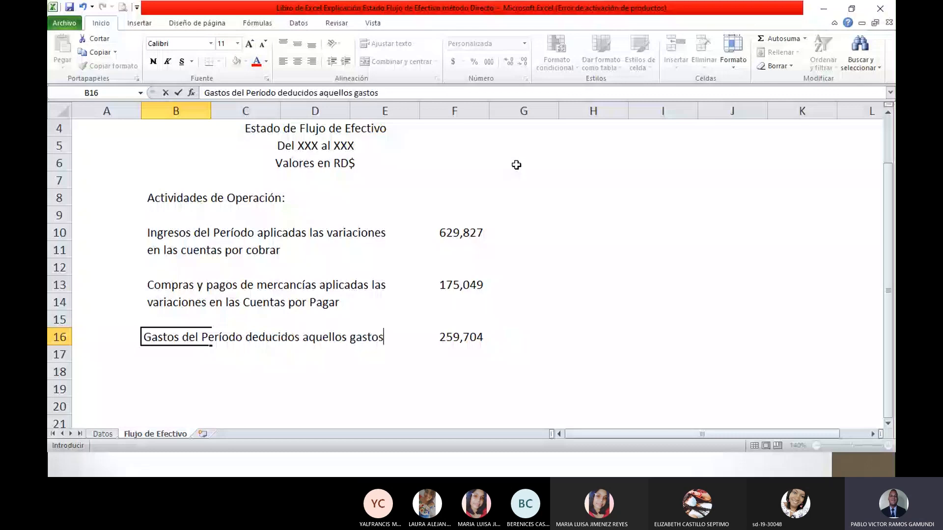
{"action": "key", "text": "Return"}
{"action": "type", "text": "en los cuales "}
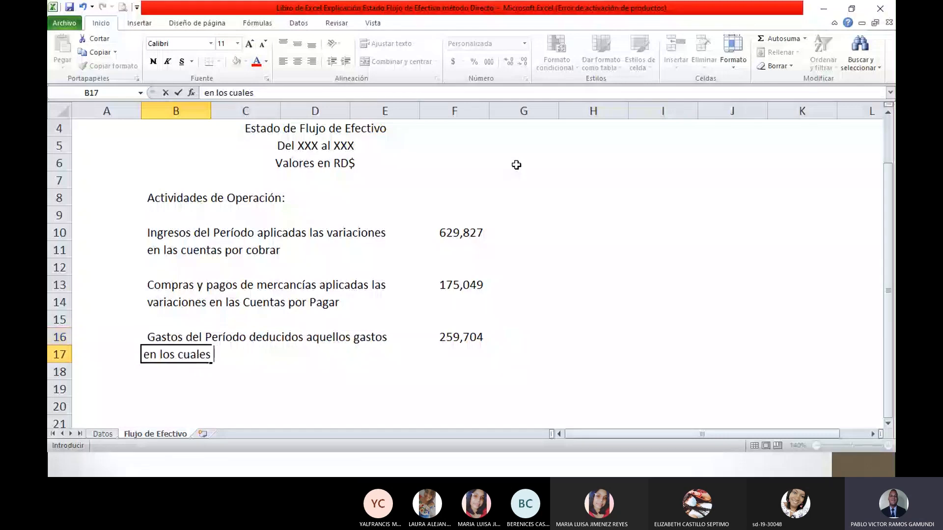
{"action": "type", "text": "no se incu"}
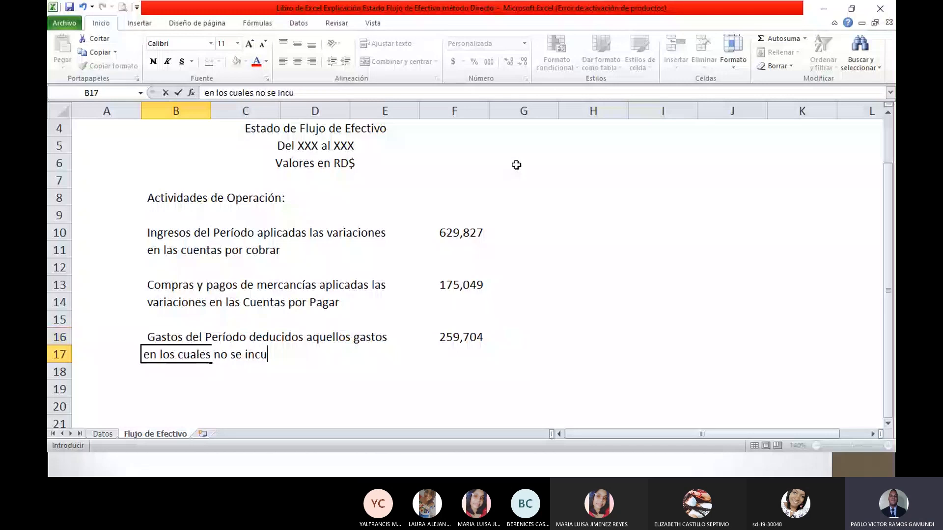
{"action": "type", "text": "r"}
{"action": "type", "text": "rió en salidas de"}
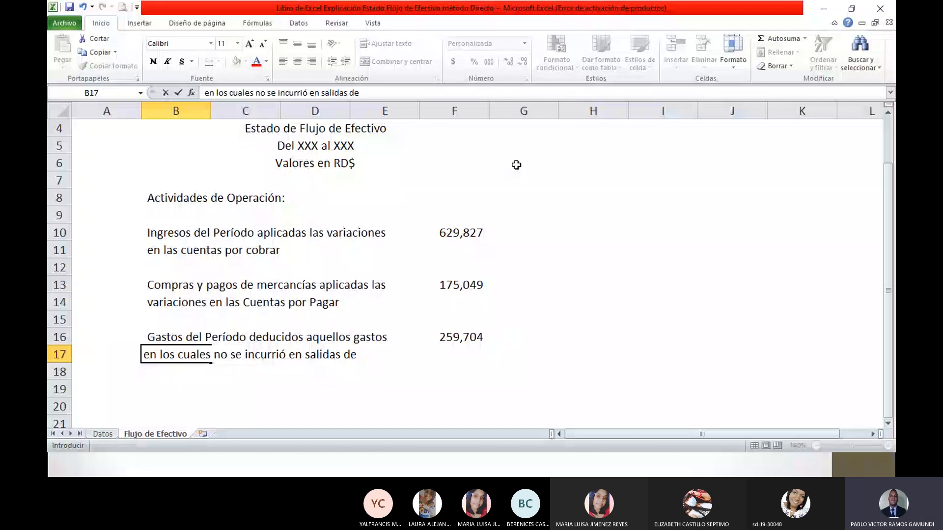
{"action": "type", "text": "efectivo"}
- Widen column E so the long line descriptions stay clear of the amounts column
{"action": "left_click_drag", "start_coordinate": [420, 111], "coordinate": [476, 113]}
{"action": "left_click", "coordinate": [316, 390]}
{"action": "left_click", "coordinate": [516, 397]}
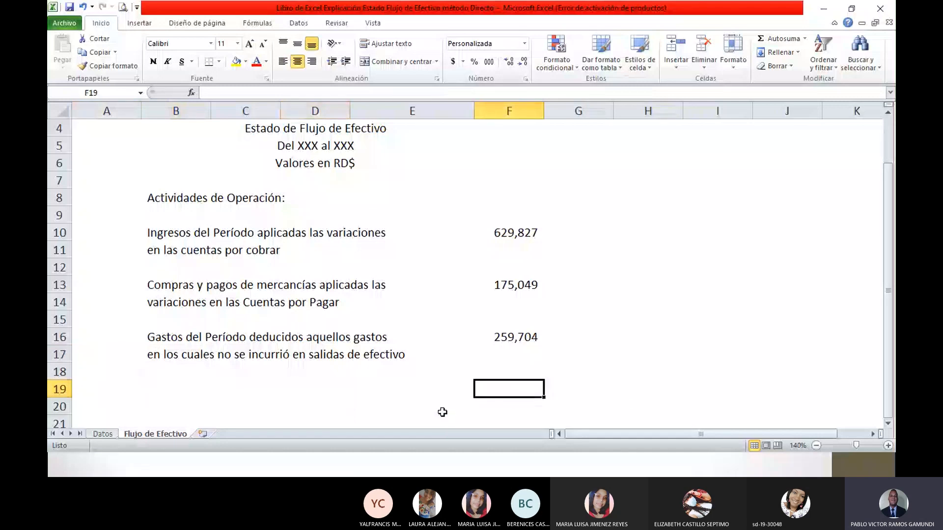
- Add a bottom border to cell F20 below the operating activity amounts
{"action": "scroll", "coordinate": [442, 412], "scroll_direction": "down", "scroll_amount": 1}
{"action": "left_click", "coordinate": [516, 355]}
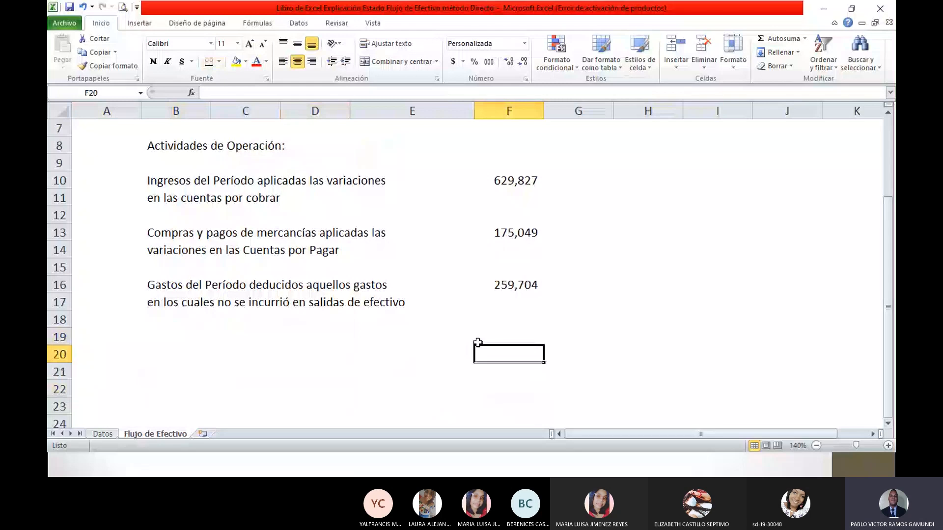
{"action": "key", "text": "Left"}
{"action": "key", "text": "Right"}
{"action": "left_click", "coordinate": [555, 262]}
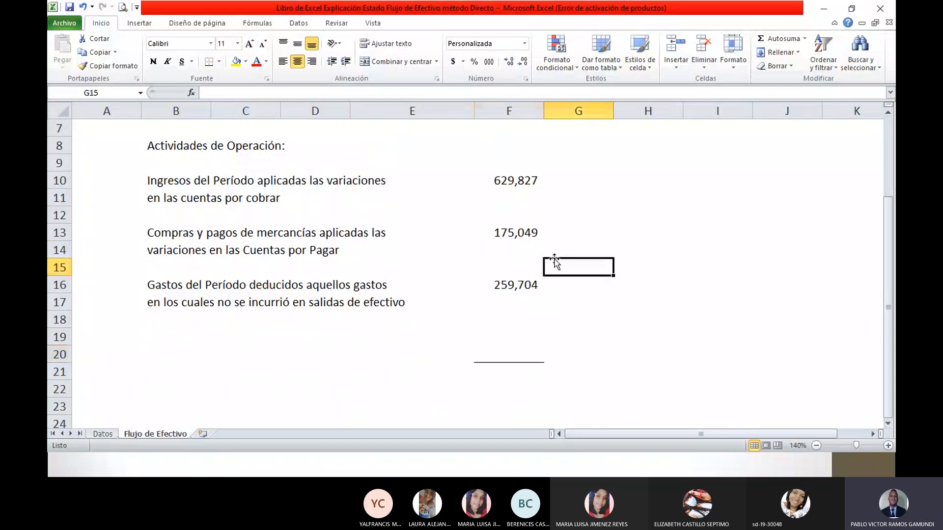
- Make the merchandise purchases and payments amount in F13 negative, as -175049
{"action": "scroll", "coordinate": [496, 236], "scroll_direction": "up", "scroll_amount": 1}
{"action": "left_click", "coordinate": [494, 237]}
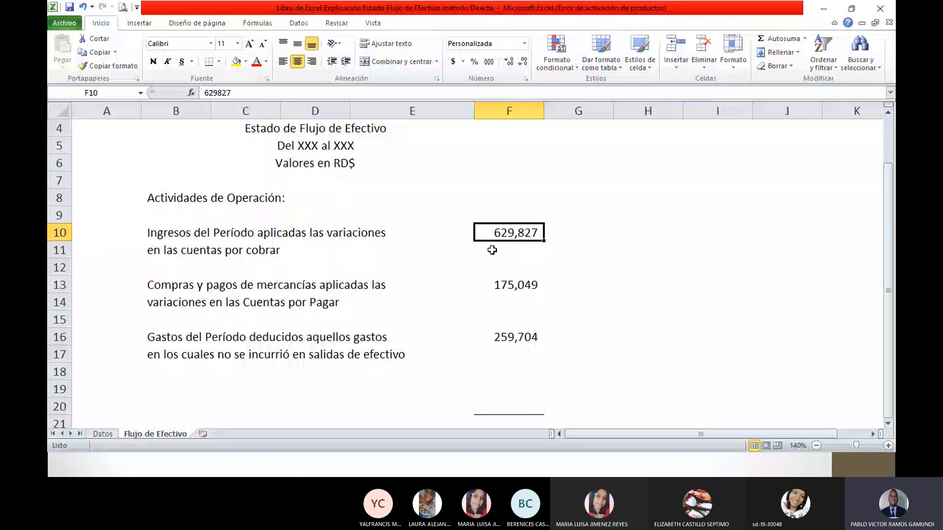
{"action": "left_click", "coordinate": [513, 334]}
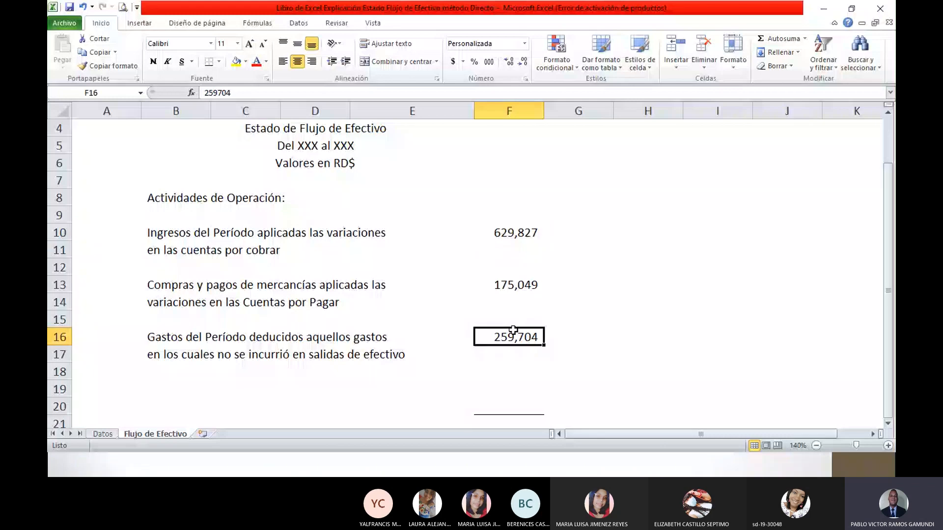
{"action": "double_click", "coordinate": [509, 285]}
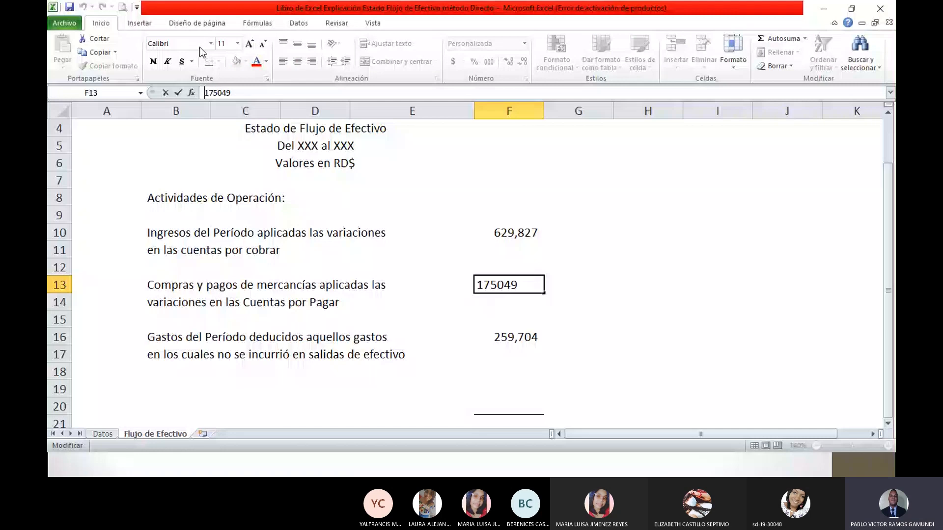
{"action": "type", "text": "-"}
{"action": "key", "text": "Return"}
- Make the period expenses amount in F16 negative, as -259704
{"action": "left_click", "coordinate": [508, 337]}
{"action": "left_click", "coordinate": [205, 93]}
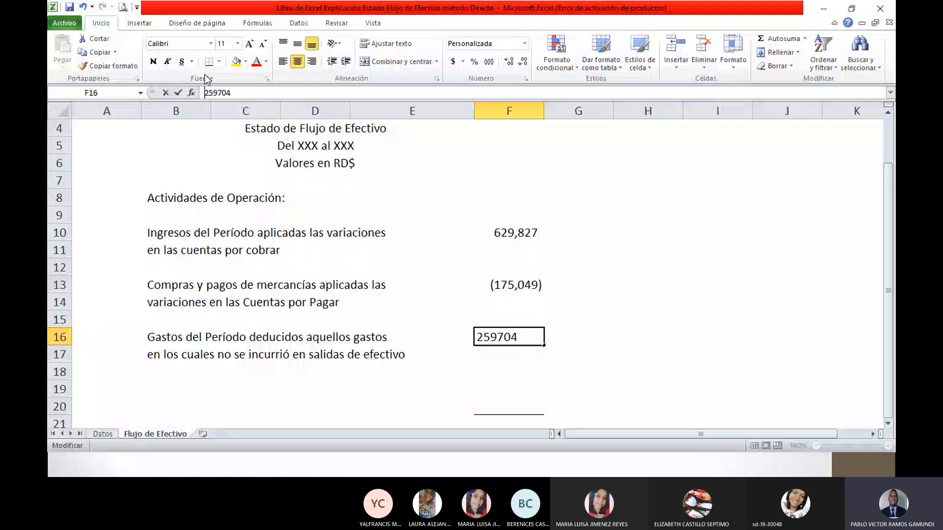
{"action": "type", "text": "-"}
{"action": "key", "text": "Return"}
- Label cell B22 as "Total Actividades de Operación"
{"action": "key", "text": "Down"}
{"action": "key", "text": "Down"}
{"action": "key", "text": "Down"}
{"action": "key", "text": "Down"}
{"action": "key", "text": "Down"}
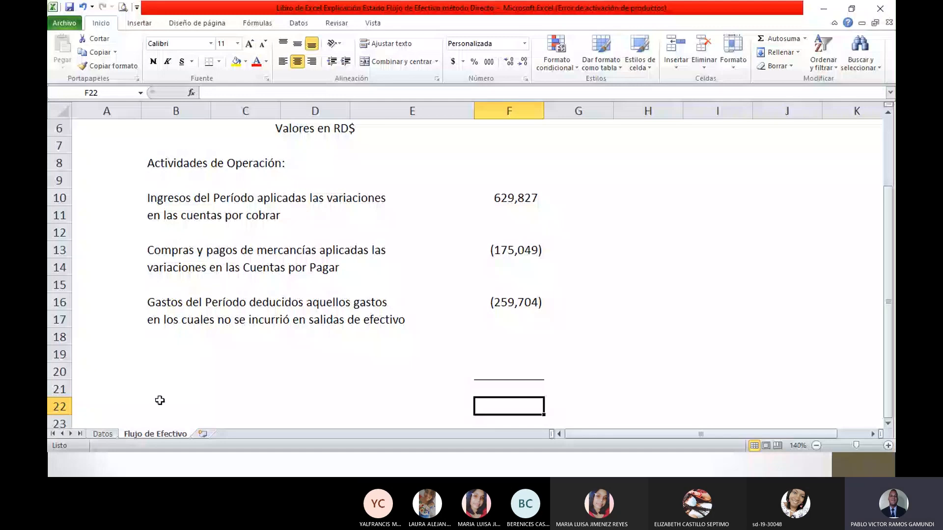
{"action": "left_click", "coordinate": [159, 401]}
{"action": "type", "text": "Total Actividades de Operaci"}
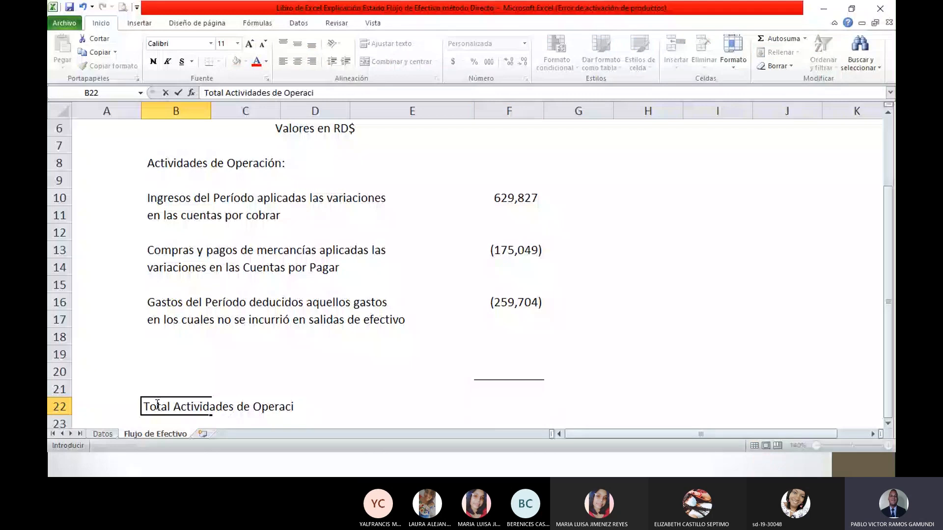
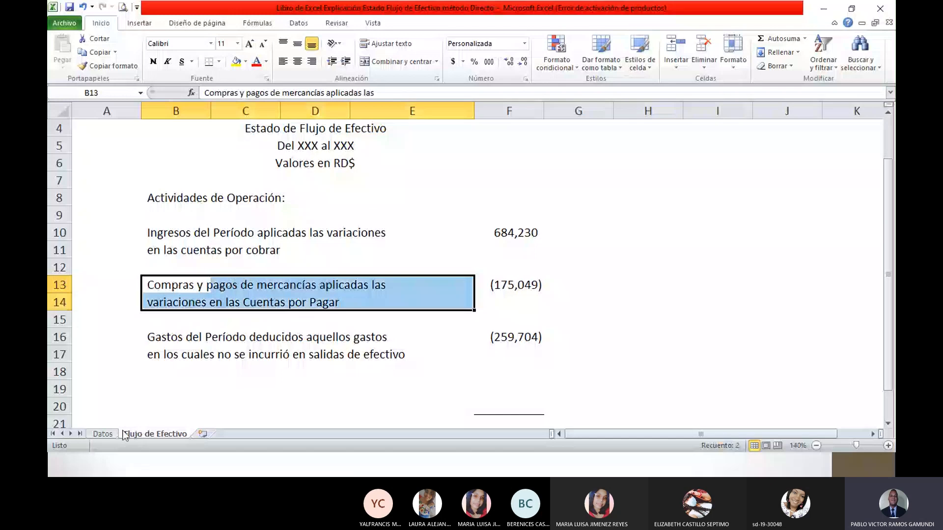
{"action": "left_click", "coordinate": [103, 434]}
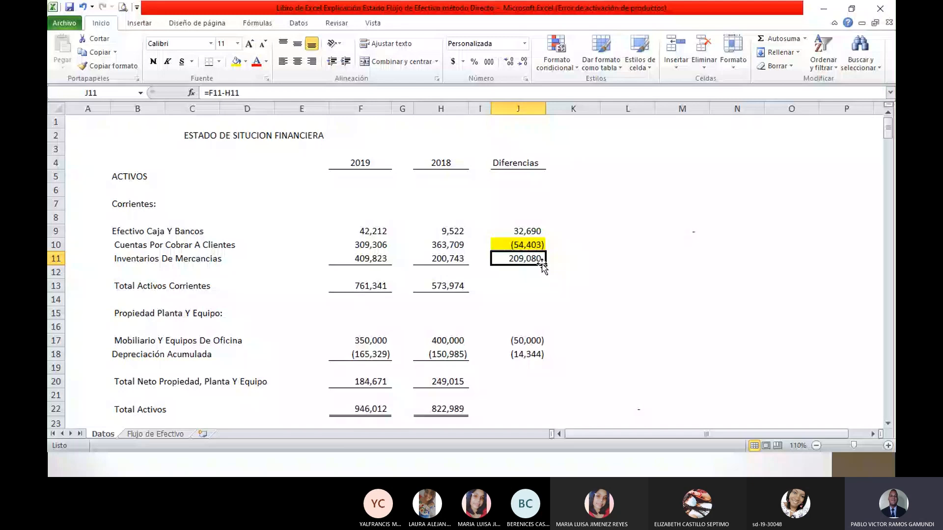
{"action": "key", "text": "ctrl+Page_Down"}
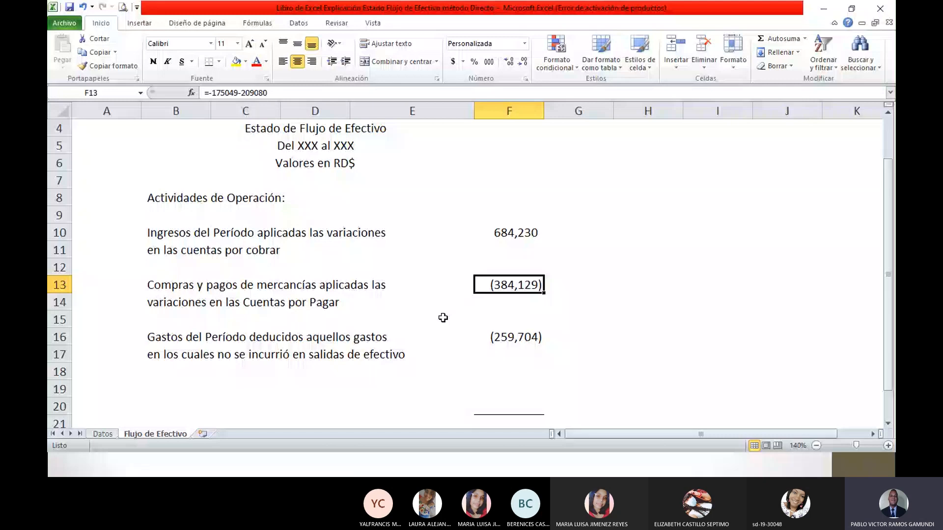
{"action": "key", "text": "ctrl+Page_Up"}
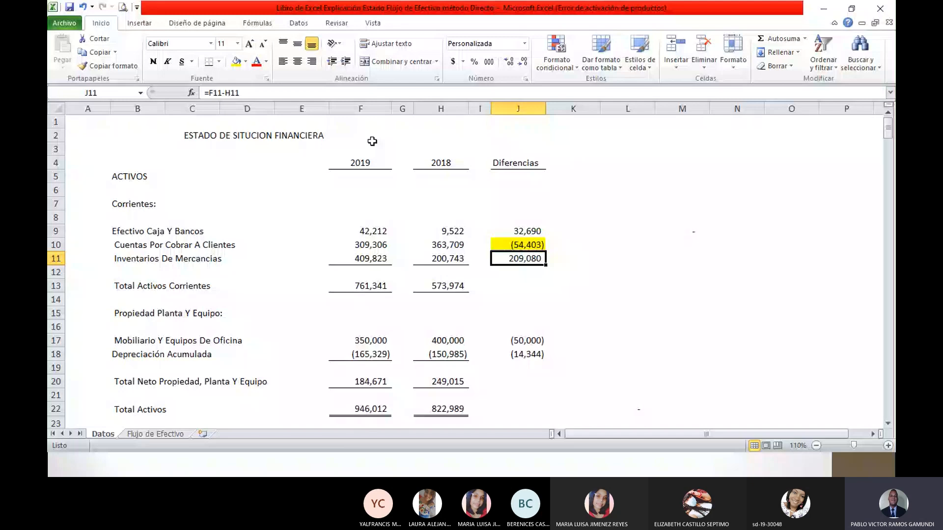
{"action": "left_click", "coordinate": [237, 62]}
- Compare the accumulated depreciation difference in J18 with the fixed asset depreciation expense in F57 on the Datos sheet
{"action": "scroll", "coordinate": [521, 255], "scroll_direction": "down", "scroll_amount": 2}
{"action": "left_click", "coordinate": [521, 258]}
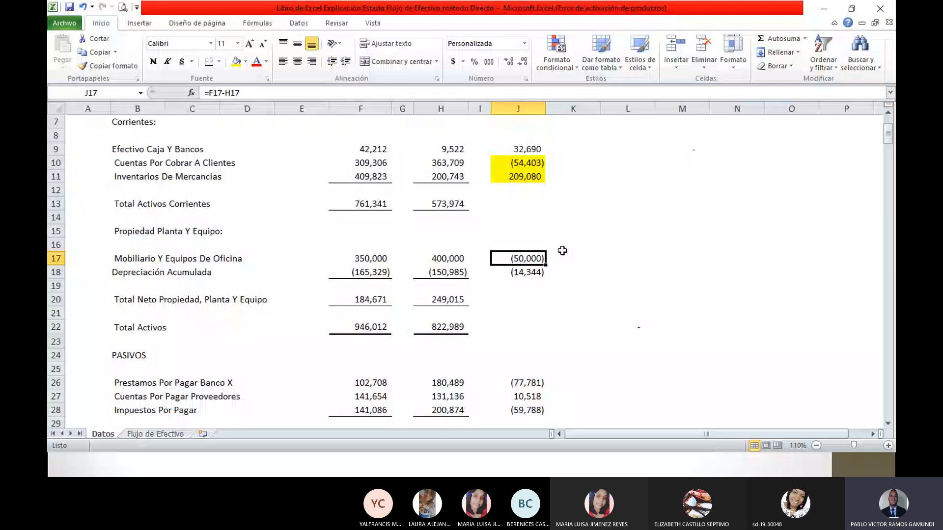
{"action": "scroll", "coordinate": [550, 244], "scroll_direction": "down", "scroll_amount": 1}
{"action": "left_click", "coordinate": [541, 236]}
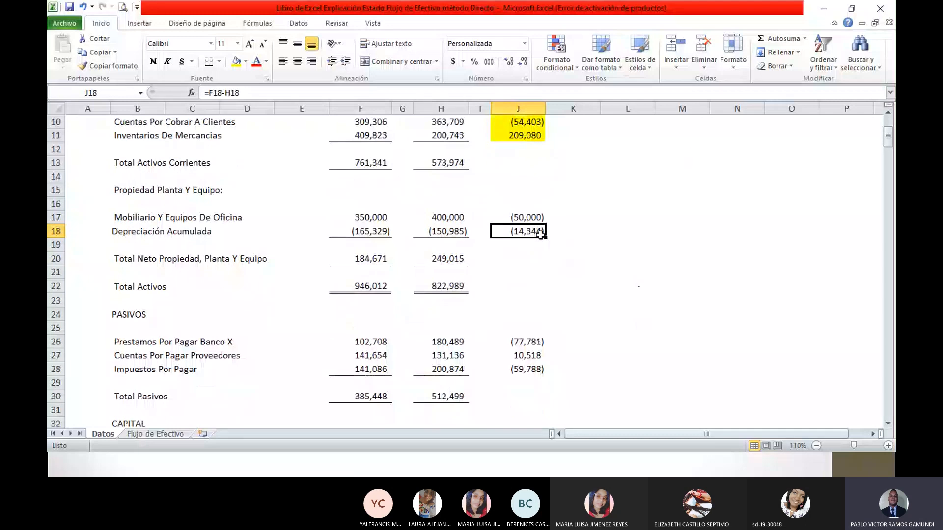
{"action": "scroll", "coordinate": [541, 235], "scroll_direction": "down", "scroll_amount": 1}
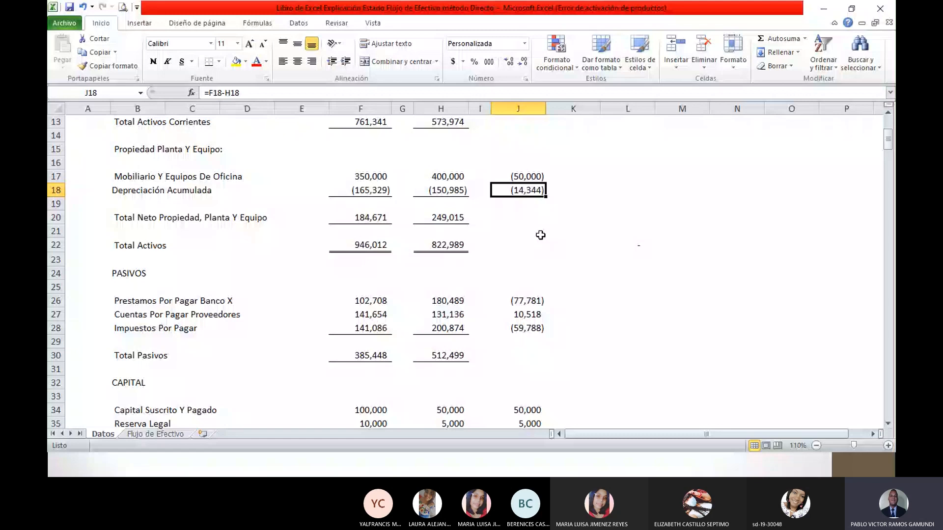
{"action": "scroll", "coordinate": [540, 236], "scroll_direction": "down", "scroll_amount": 9}
{"action": "left_click", "coordinate": [366, 356]}
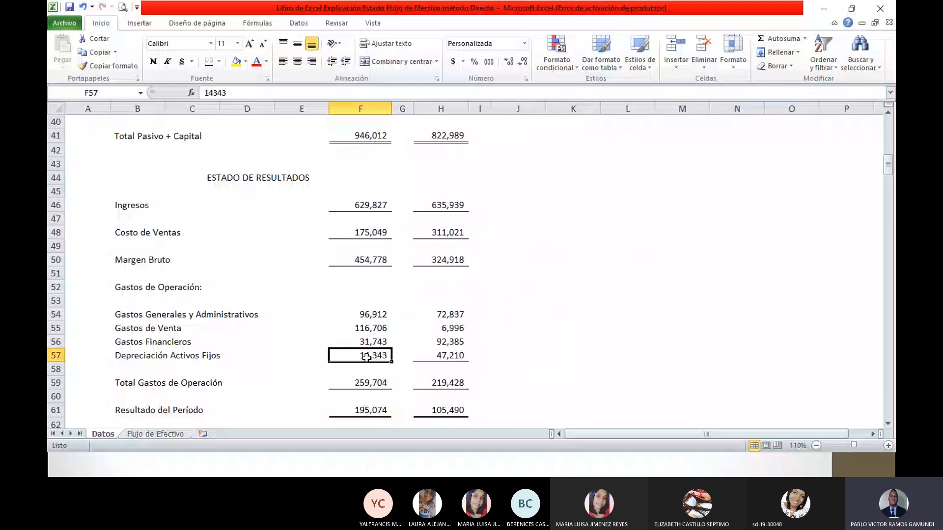
{"action": "scroll", "coordinate": [516, 231], "scroll_direction": "up", "scroll_amount": 10}
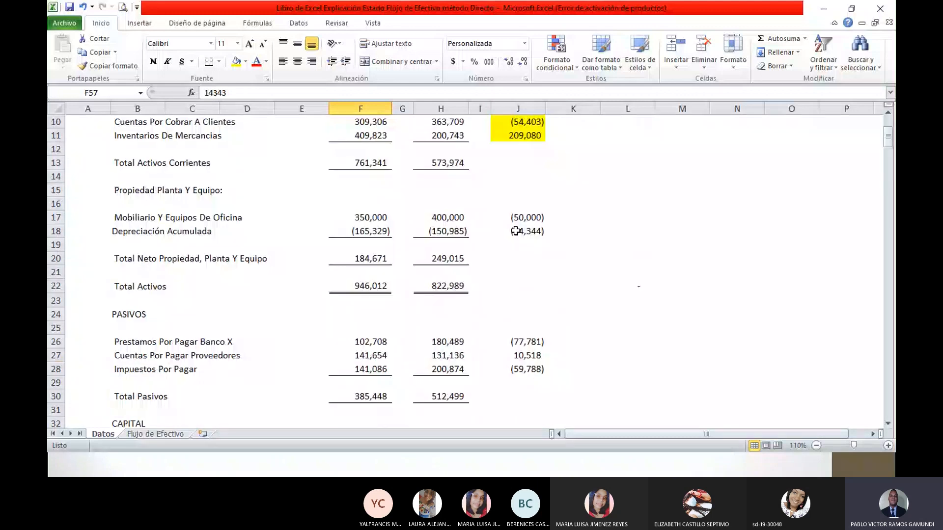
{"action": "scroll", "coordinate": [516, 231], "scroll_direction": "down", "scroll_amount": 11}
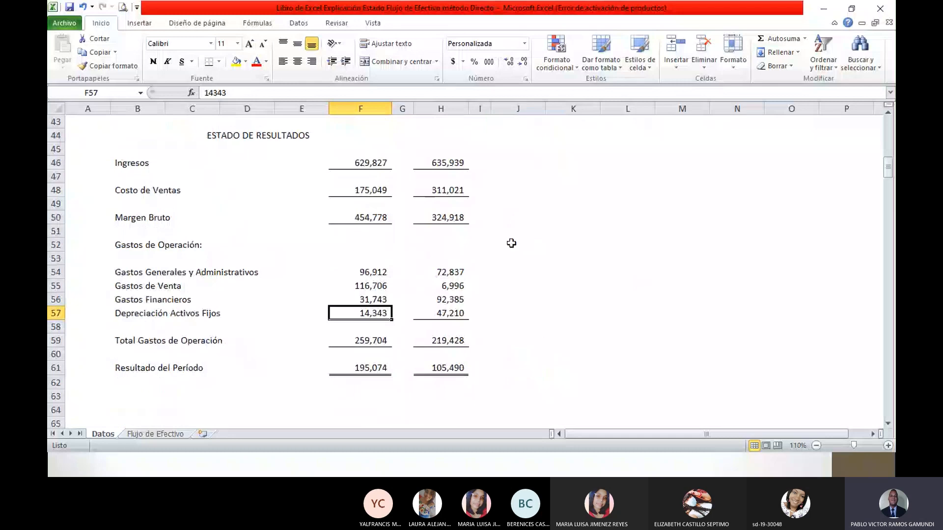
{"action": "scroll", "coordinate": [511, 244], "scroll_direction": "up", "scroll_amount": 10}
{"action": "left_click", "coordinate": [538, 192]}
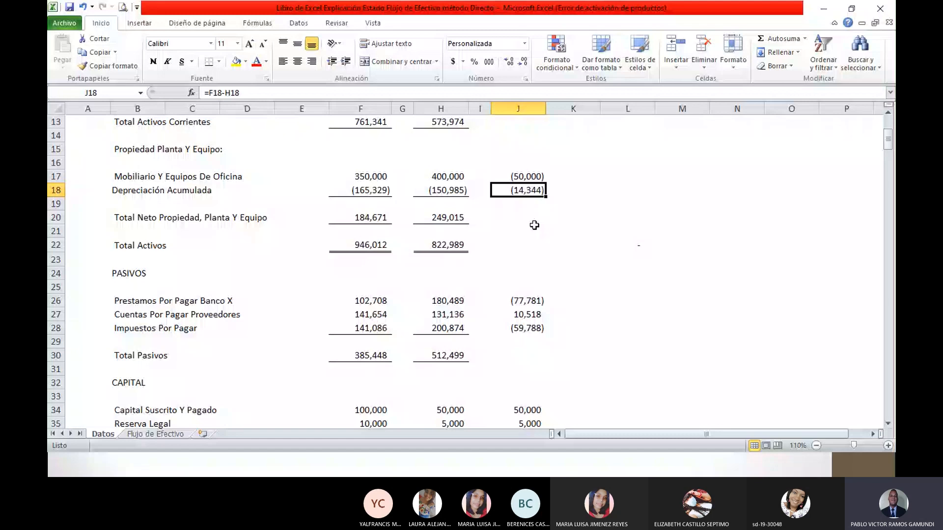
- Add the depreciation back to the expenses in F16 as =-259704+14344 and highlight J18 on the Datos sheet in yellow
{"action": "key", "text": "ctrl+Page_Down"}
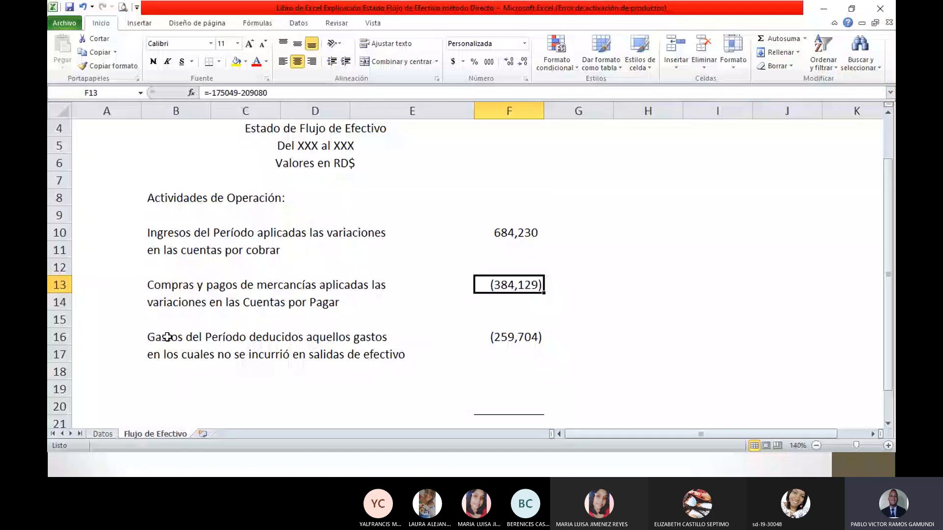
{"action": "key", "text": "Down"}
{"action": "key", "text": "Down"}
{"action": "key", "text": "Down"}
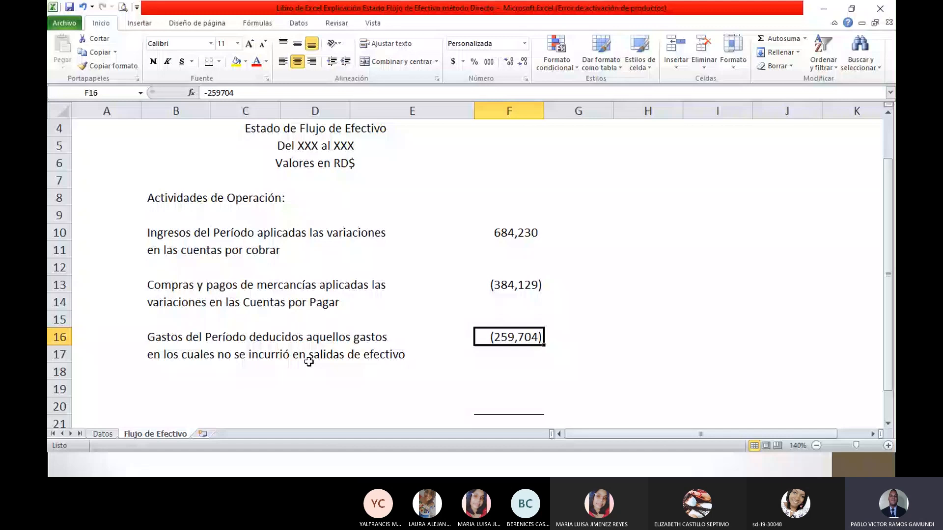
{"action": "key", "text": "ctrl+Page_Up"}
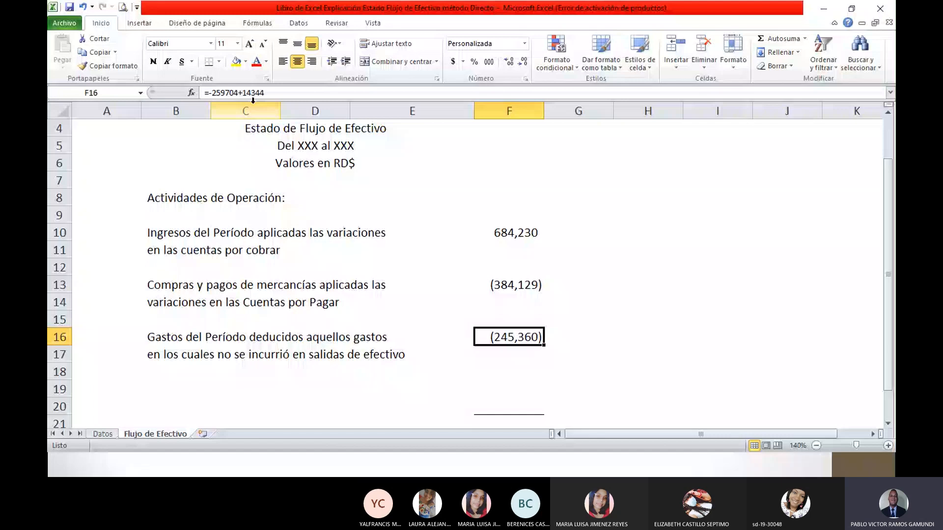
{"action": "key", "text": "ctrl+Page_Up"}
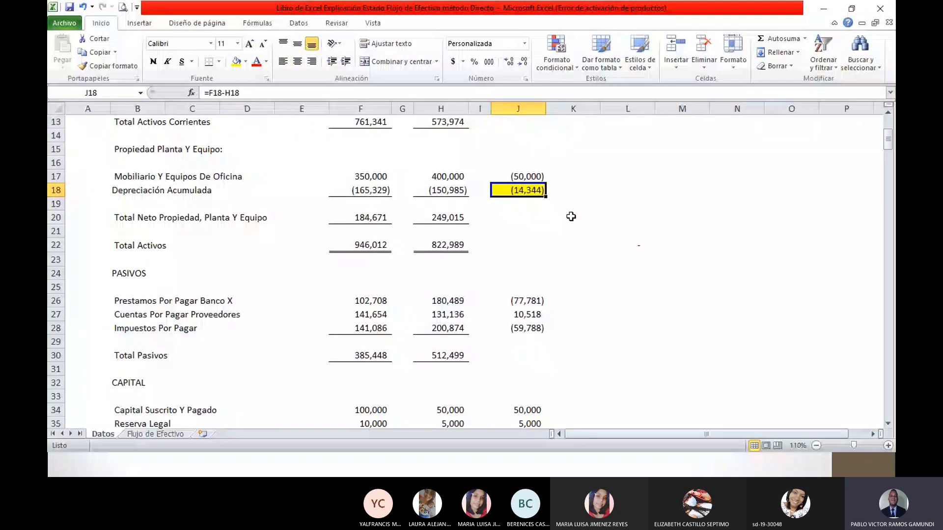
- Highlight the Cuentas Por Pagar Proveedores difference in J27 of the Datos sheet in yellow
{"action": "key", "text": "ctrl+Down"}
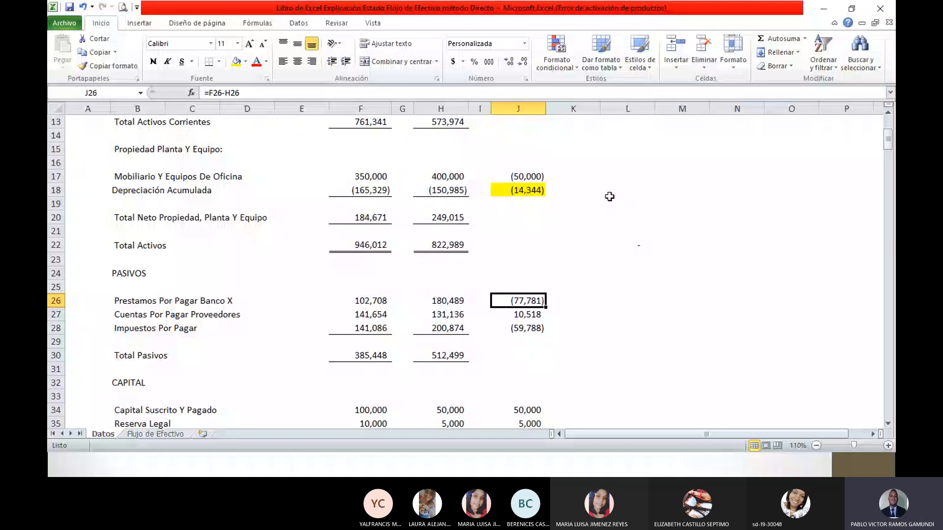
{"action": "key", "text": "Down"}
{"action": "key", "text": "F4"}
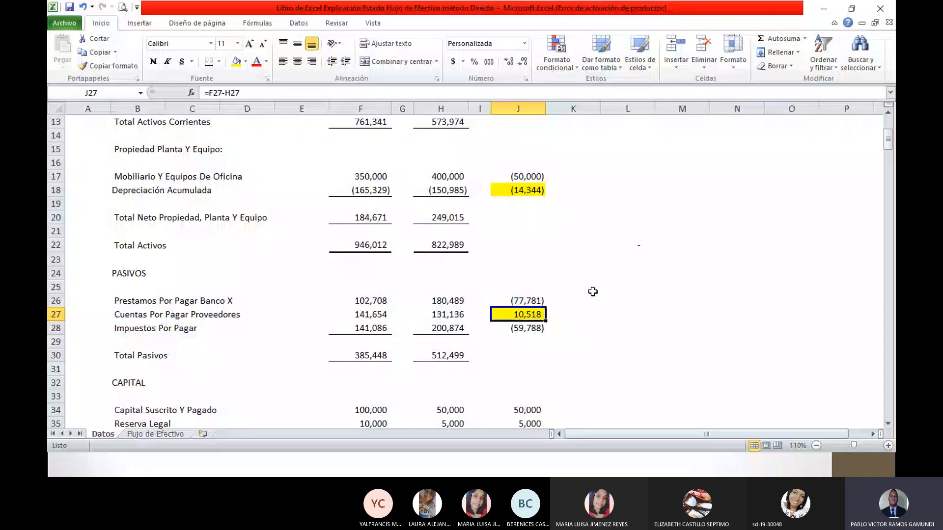
{"action": "key", "text": "ctrl+Page_Down"}
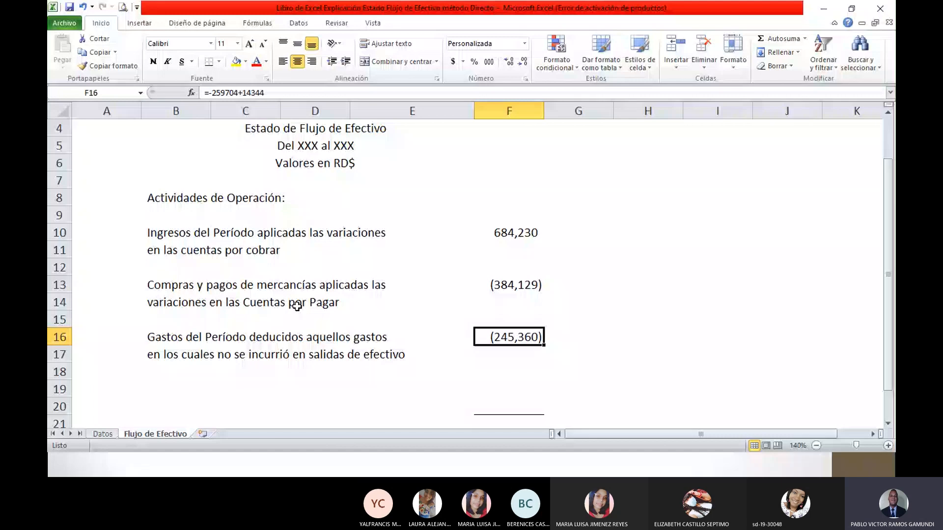
{"action": "key", "text": "ctrl+Page_Up"}
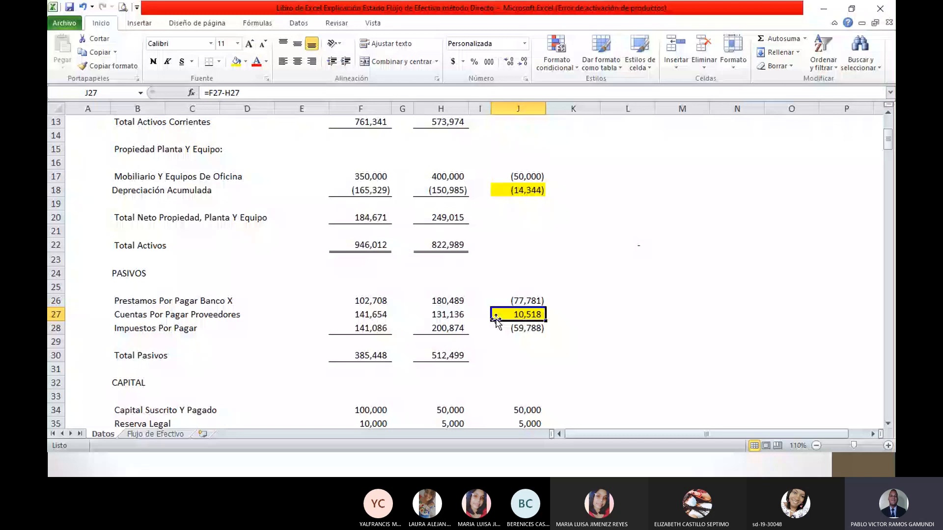
{"action": "key", "text": "ctrl+Page_Down"}
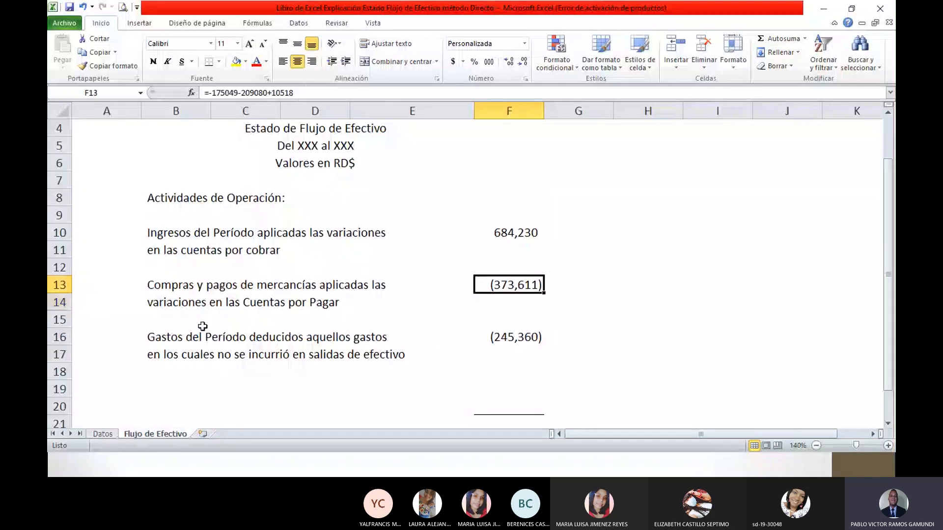
- Go to the Impuestos Por Pagar difference in J28 on the Datos sheet
{"action": "key", "text": "ctrl+Page_Up"}
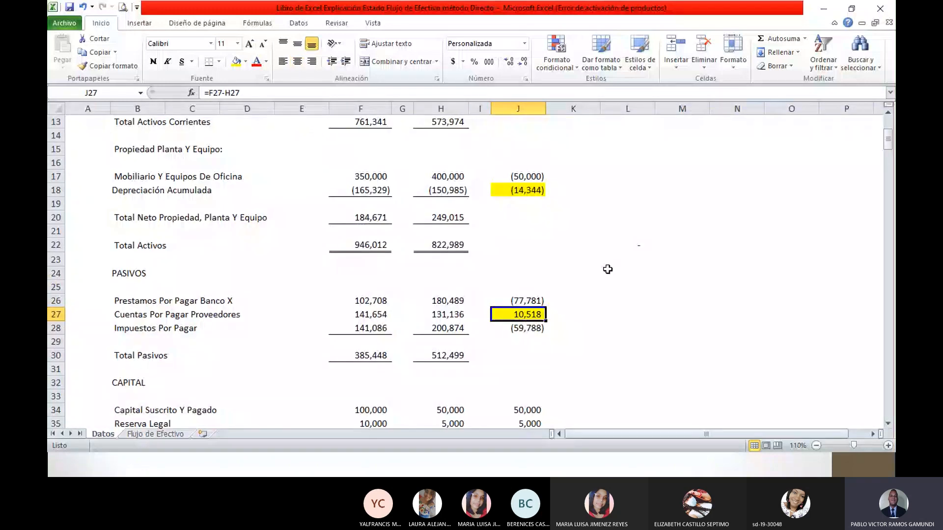
{"action": "key", "text": "Down"}
{"action": "scroll", "coordinate": [644, 216], "scroll_direction": "down", "scroll_amount": 1}
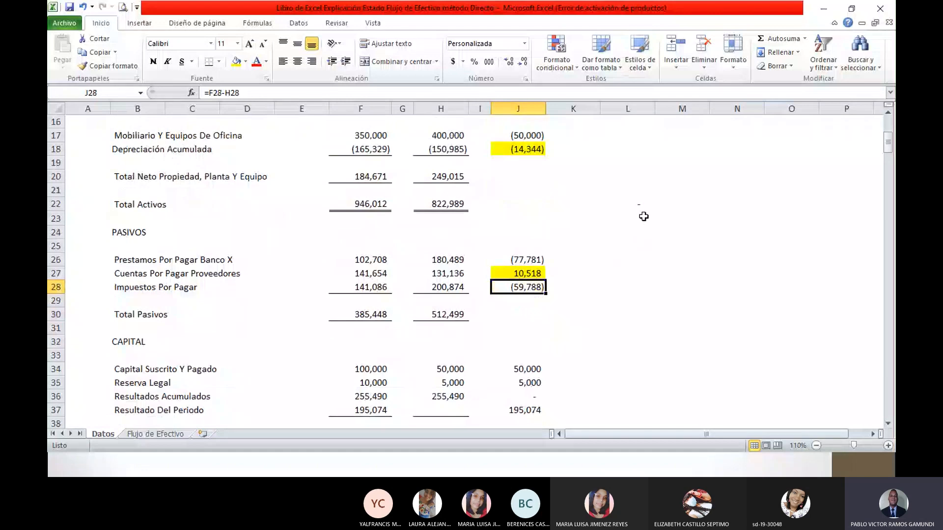